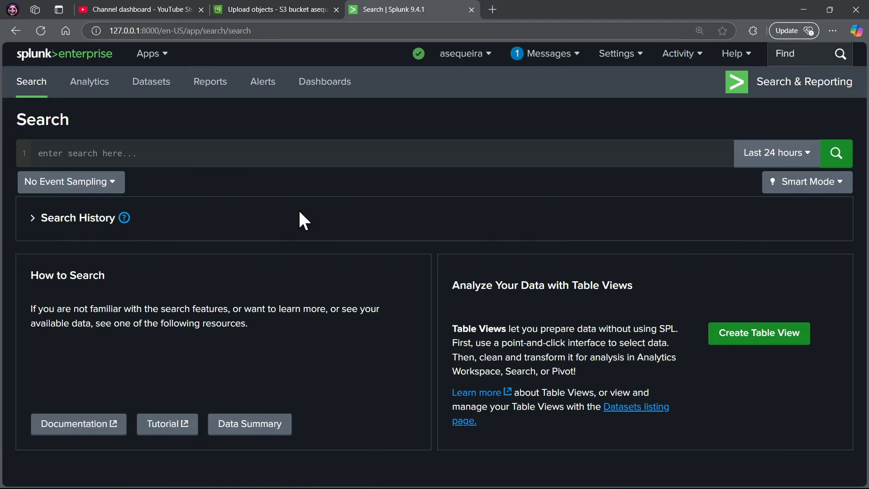
# - From Settings > Indexes, create and save a new index named 'windows'
pyautogui.click(625, 62)
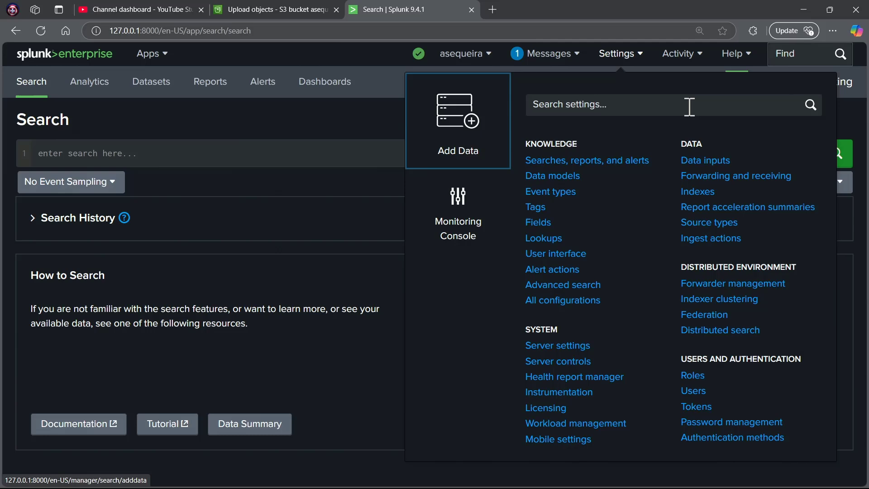
pyautogui.click(706, 193)
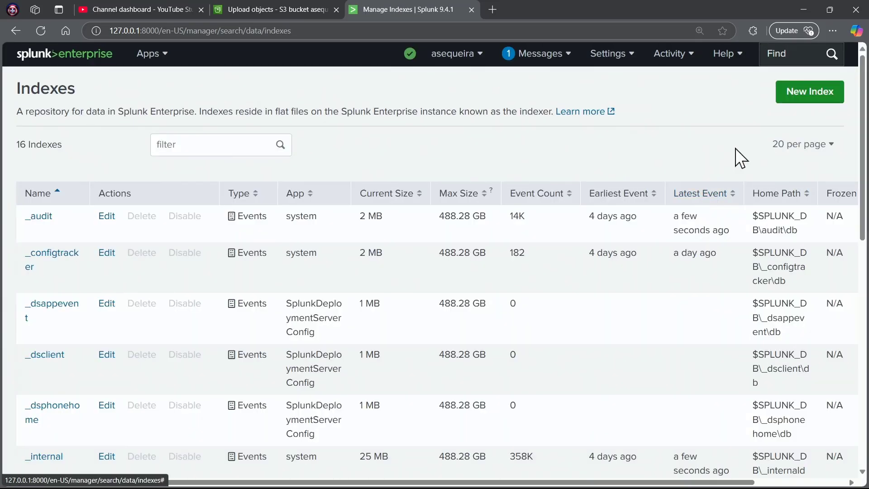
pyautogui.click(803, 94)
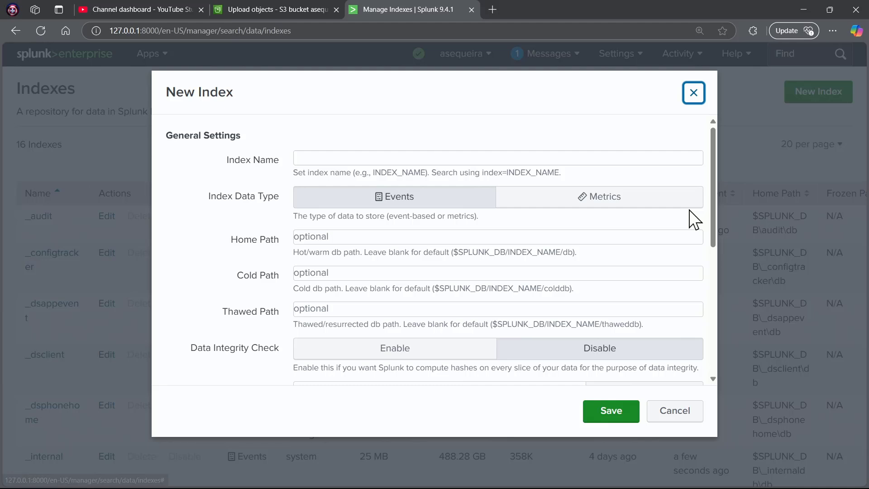
pyautogui.click(330, 155)
pyautogui.write('windows')
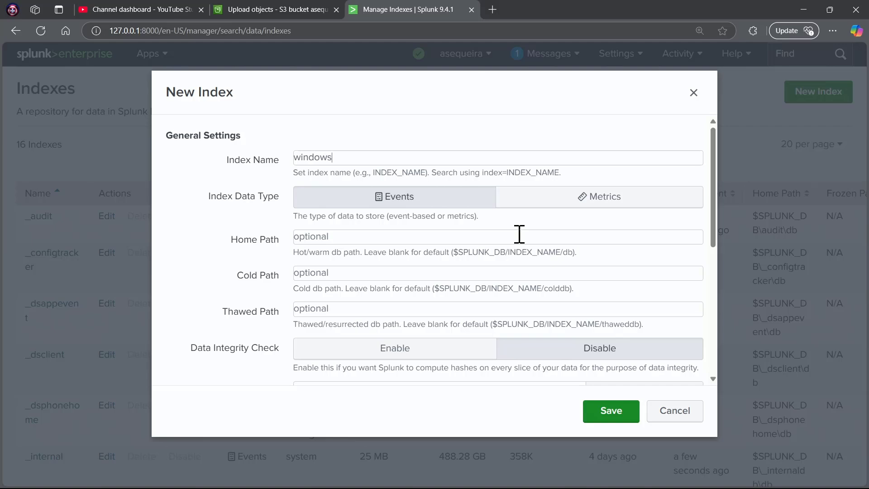
pyautogui.scroll(-5, 524, 231)
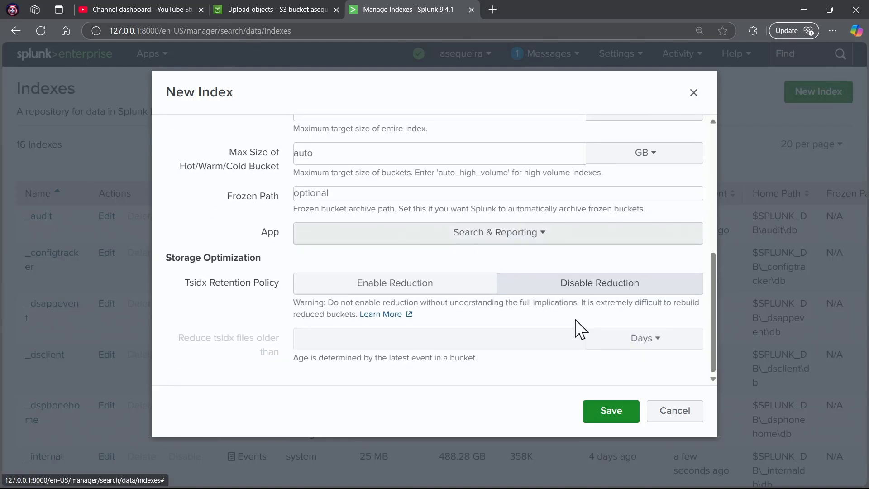
pyautogui.click(618, 417)
pyautogui.scroll(-10, 603, 353)
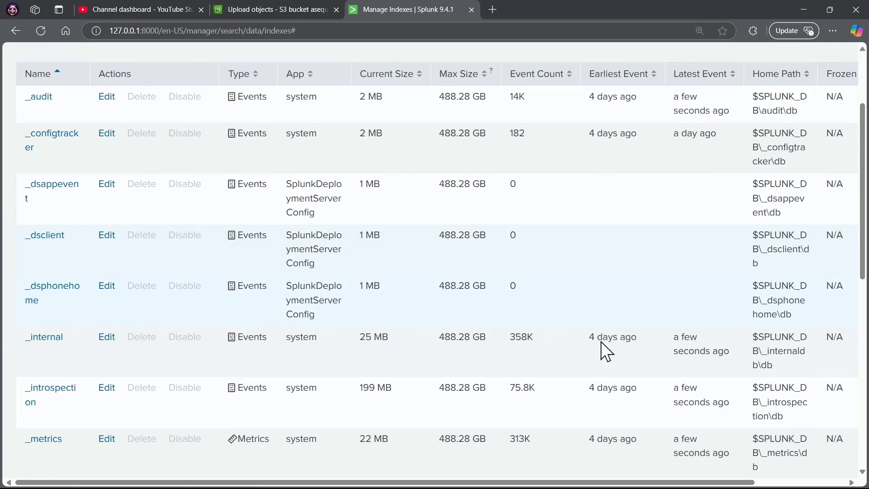
pyautogui.scroll(-3, 601, 341)
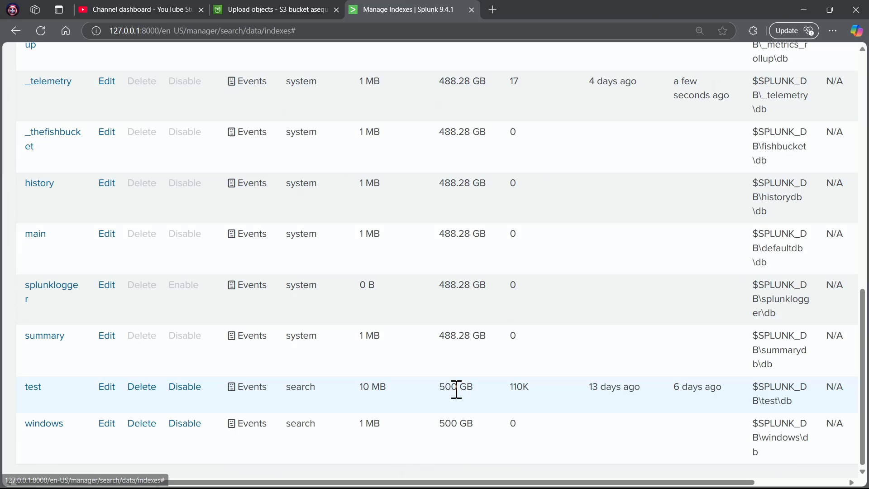
pyautogui.moveTo(508, 385); pyautogui.dragTo(528, 386)
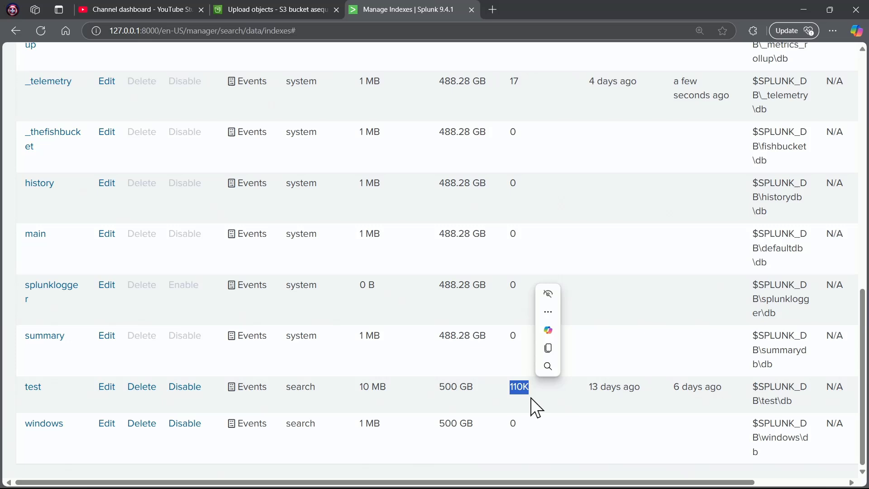
pyautogui.moveTo(537, 399)
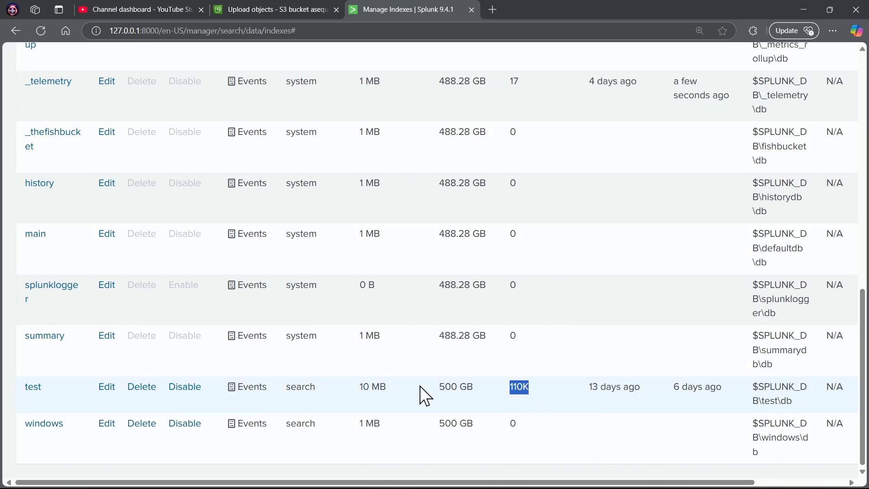
pyautogui.moveTo(524, 425); pyautogui.dragTo(503, 427)
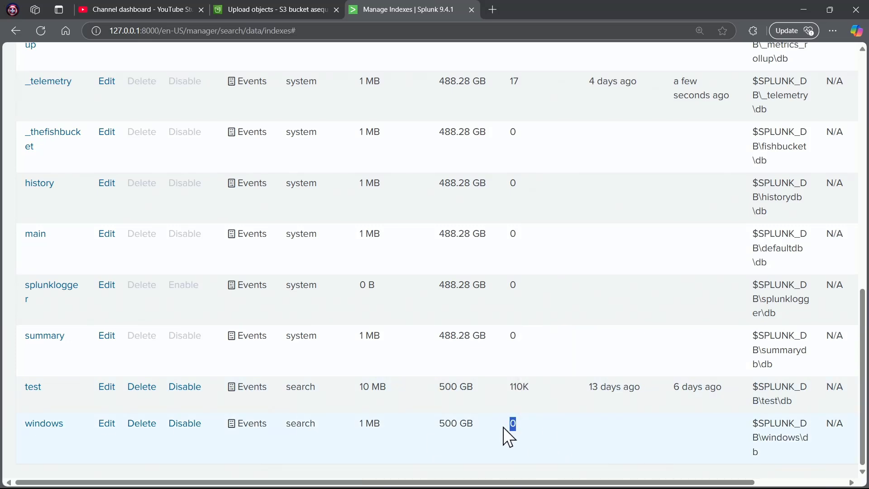
pyautogui.click(554, 441)
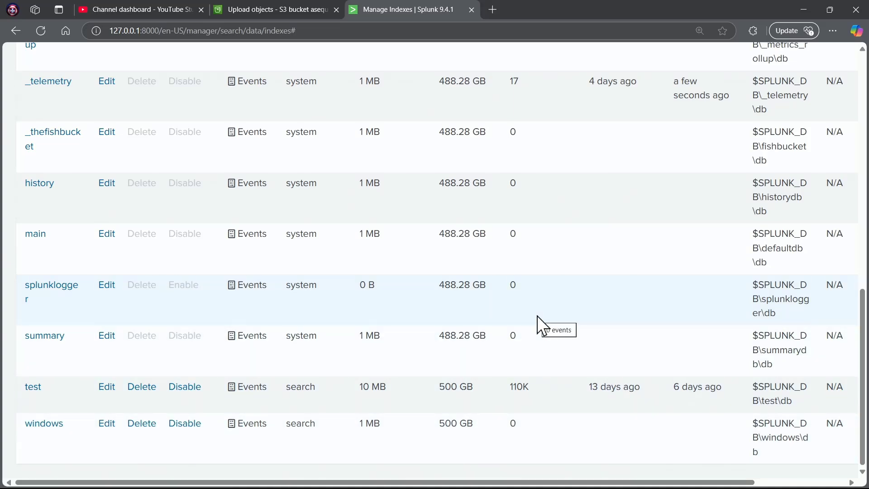
pyautogui.scroll(5, 537, 326)
pyautogui.scroll(3, 543, 325)
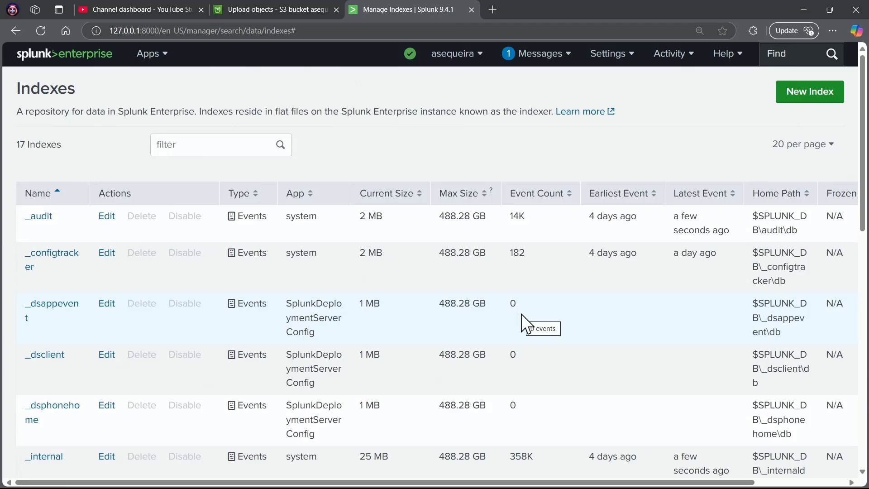
# - Go to Settings > Data inputs and review the Local inputs table, including Local event log collection
pyautogui.click(620, 55)
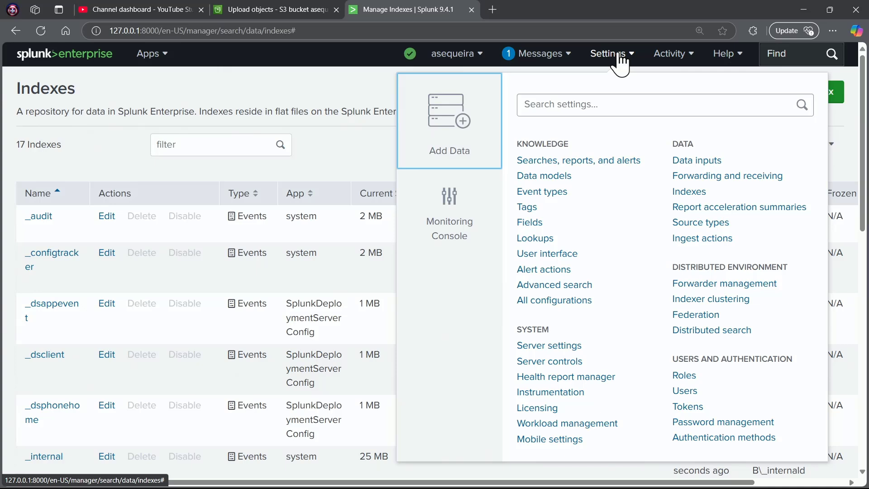
pyautogui.click(710, 162)
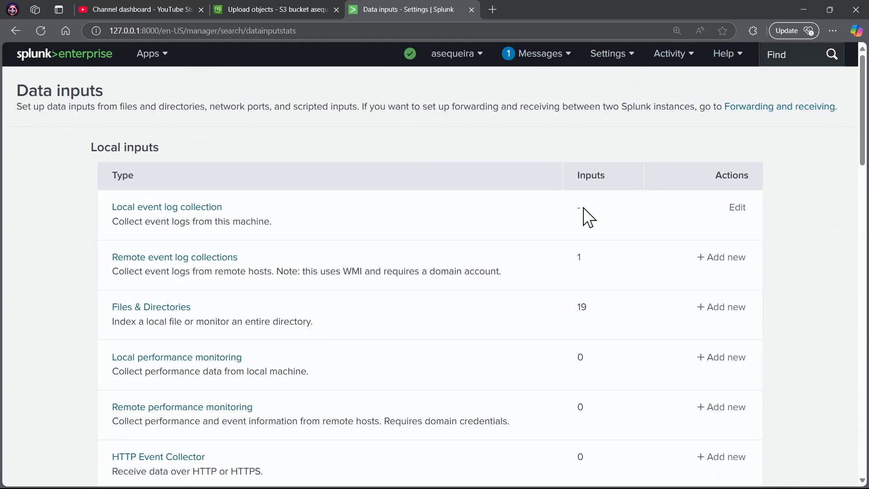
pyautogui.scroll(-6, 340, 338)
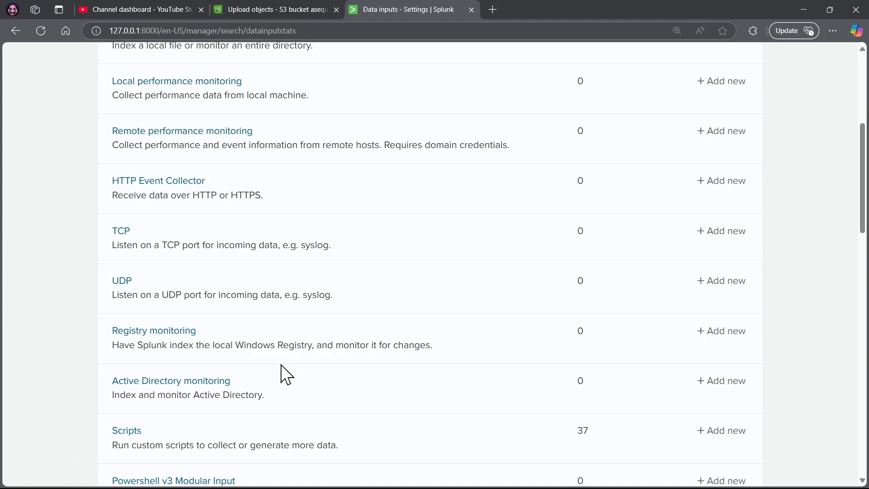
pyautogui.scroll(-6, 286, 375)
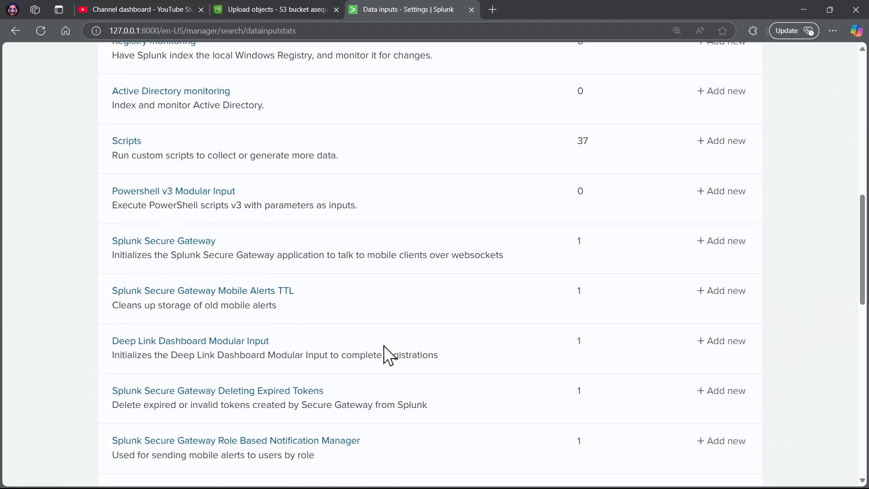
pyautogui.scroll(-6, 386, 355)
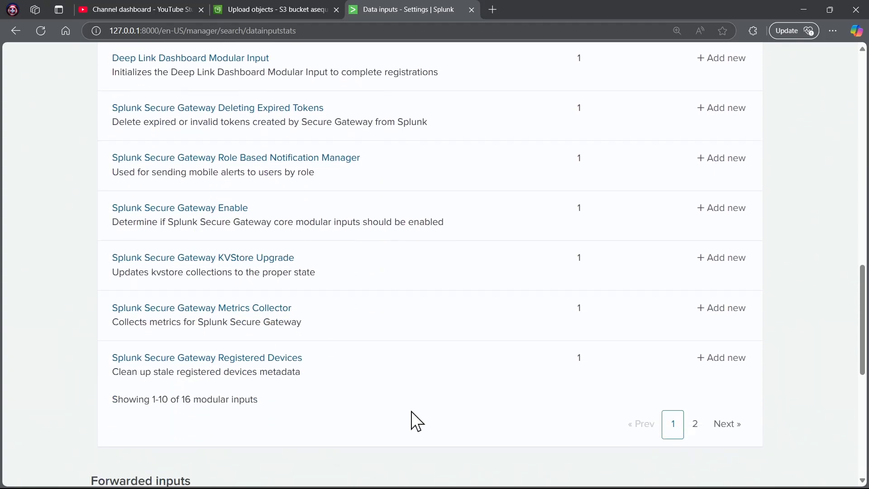
pyautogui.scroll(-1, 417, 421)
pyautogui.scroll(5, 424, 389)
pyautogui.scroll(4, 430, 398)
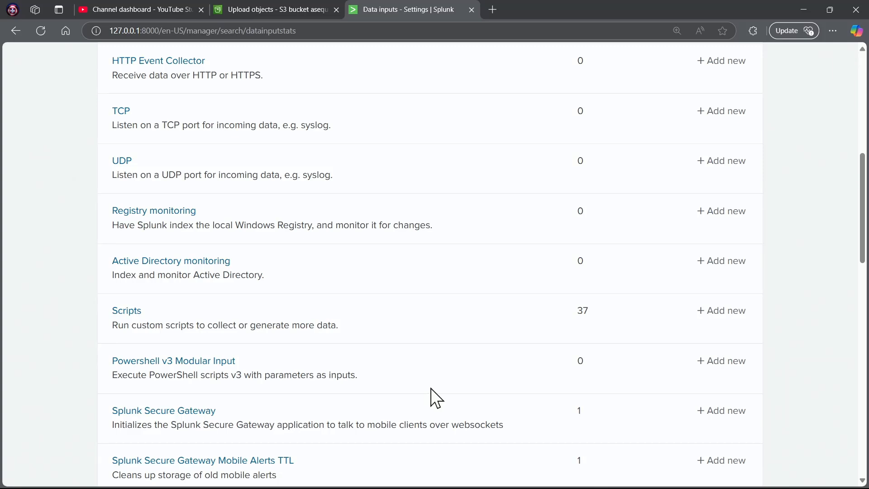
pyautogui.scroll(5, 434, 396)
pyautogui.scroll(4, 467, 357)
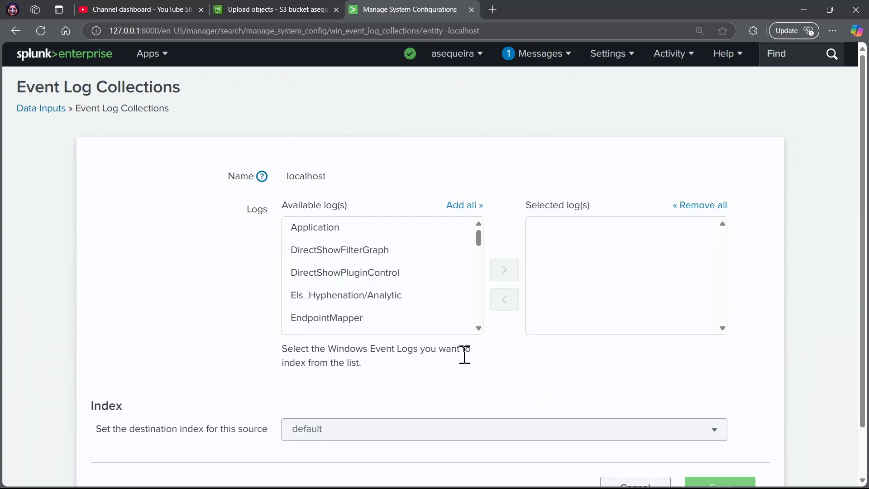
# - Add the Application, System and Security logs to the selected event logs
pyautogui.scroll(-1, 465, 354)
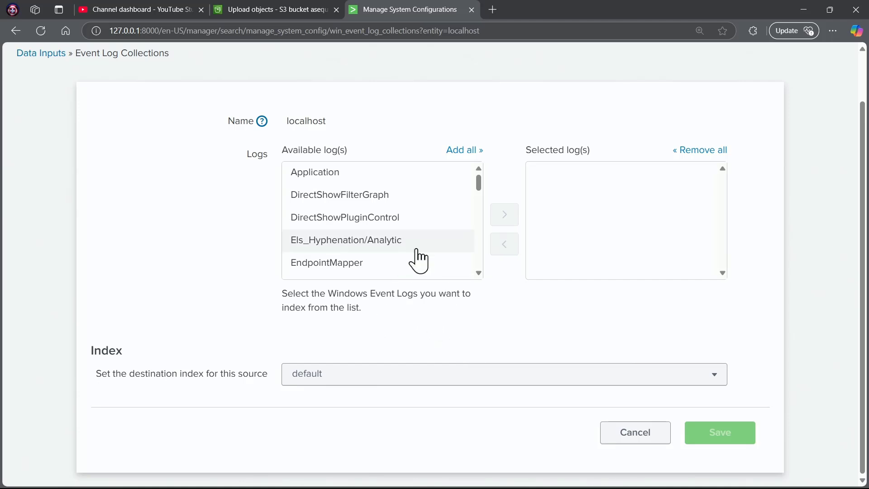
pyautogui.scroll(1, 417, 256)
pyautogui.click(336, 235)
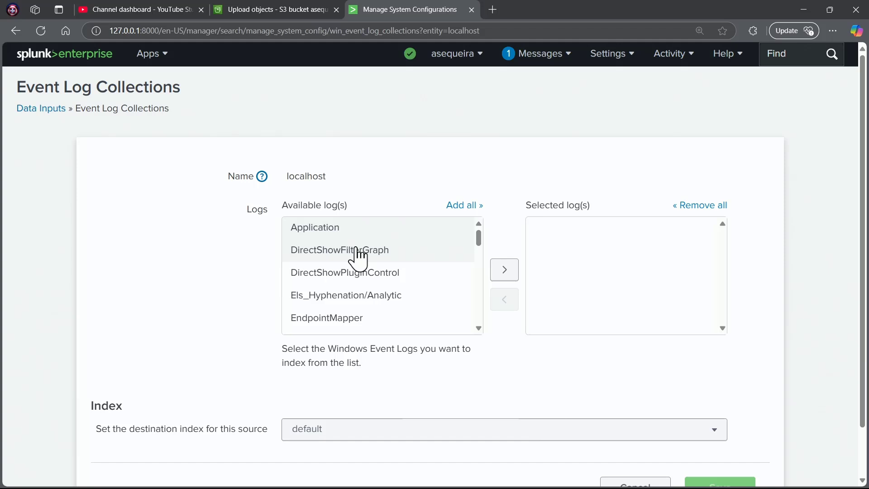
pyautogui.click(504, 271)
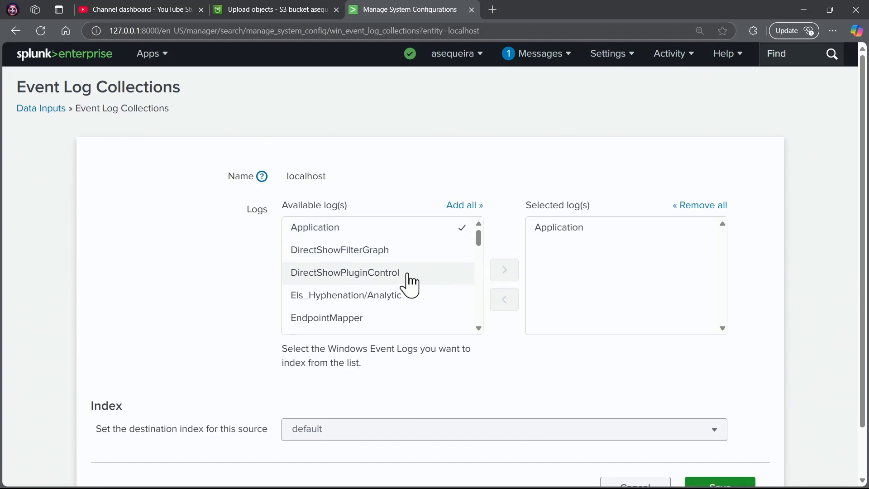
pyautogui.scroll(-1, 409, 285)
pyautogui.scroll(-5, 409, 285)
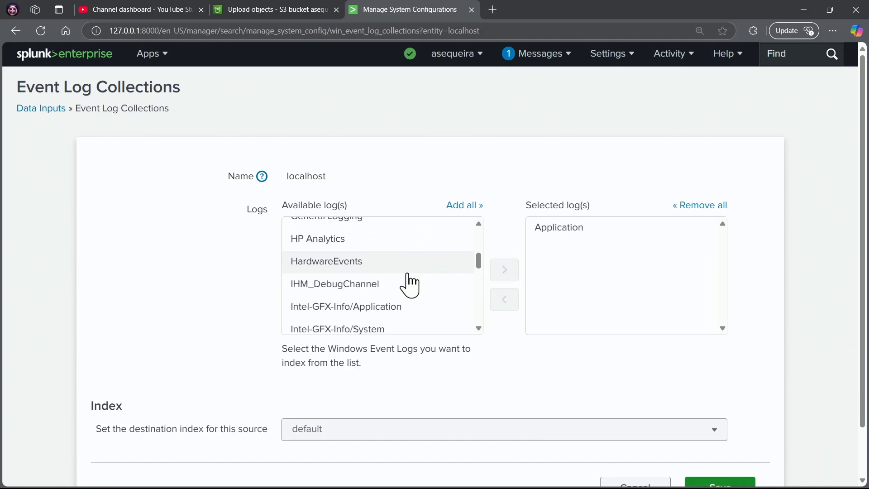
pyautogui.scroll(-10, 409, 286)
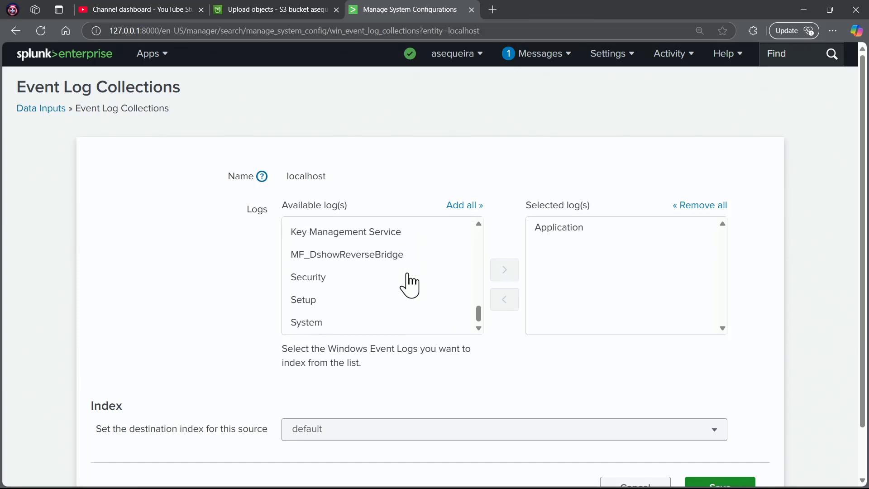
pyautogui.click(327, 322)
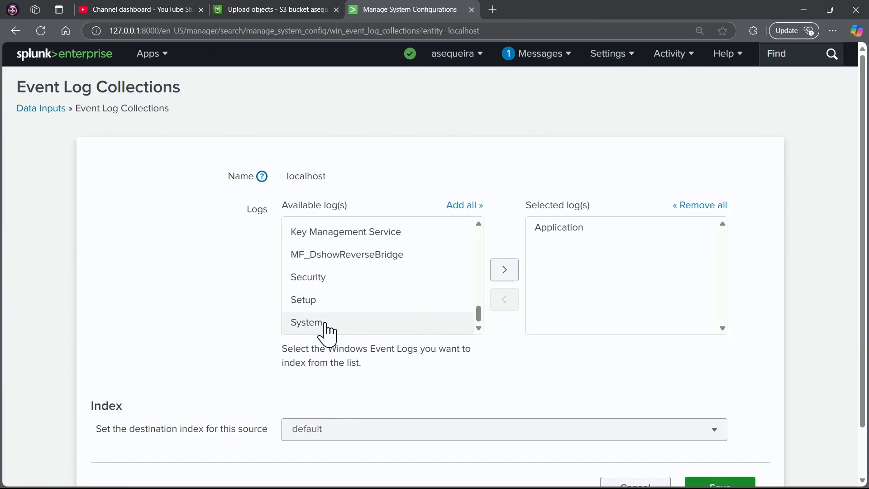
pyautogui.click(500, 270)
pyautogui.click(325, 277)
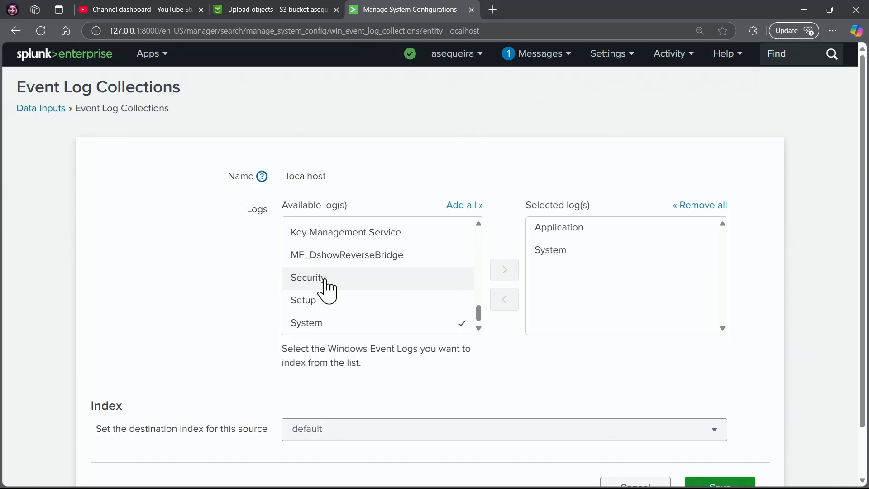
pyautogui.click(506, 272)
# - Set the destination index to 'windows', save the collection, and dismiss the confirmation
pyautogui.scroll(-2, 404, 300)
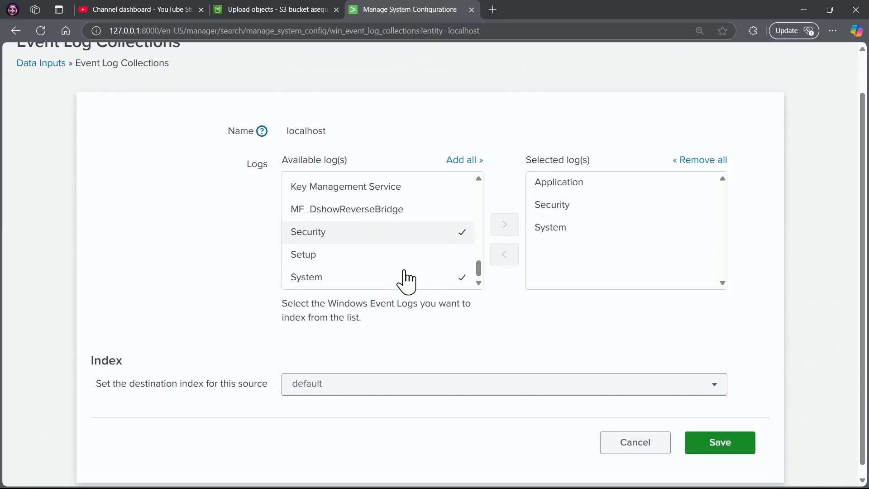
pyautogui.scroll(4, 405, 290)
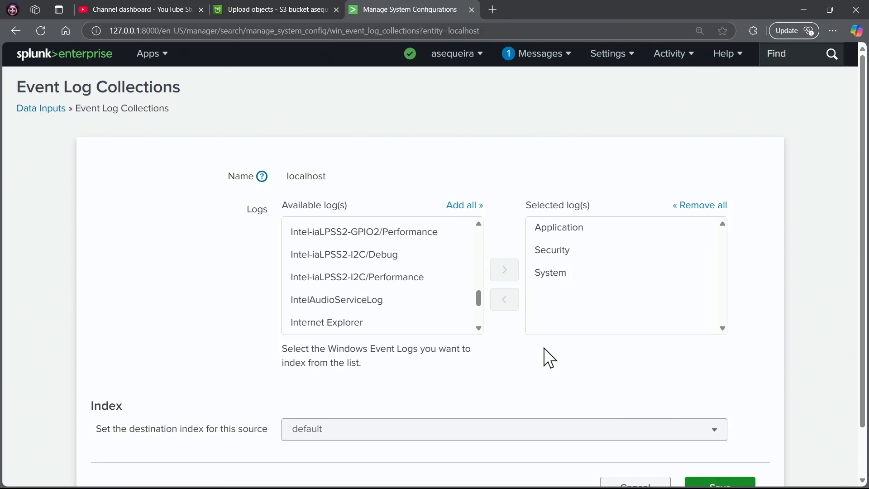
pyautogui.scroll(-1, 547, 357)
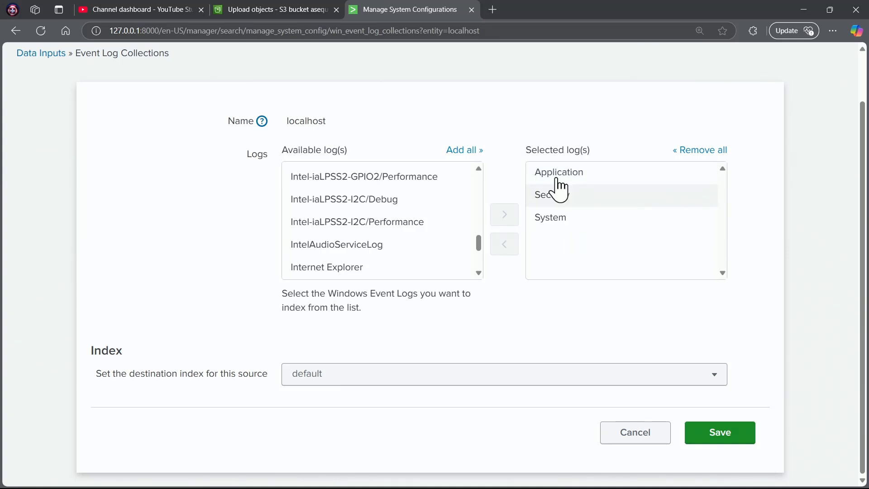
pyautogui.scroll(1, 660, 182)
pyautogui.scroll(-1, 608, 285)
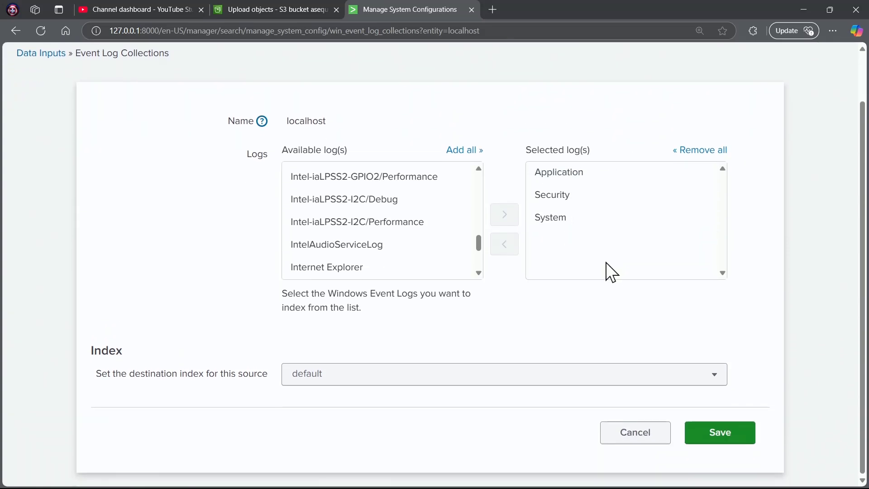
pyautogui.click(714, 377)
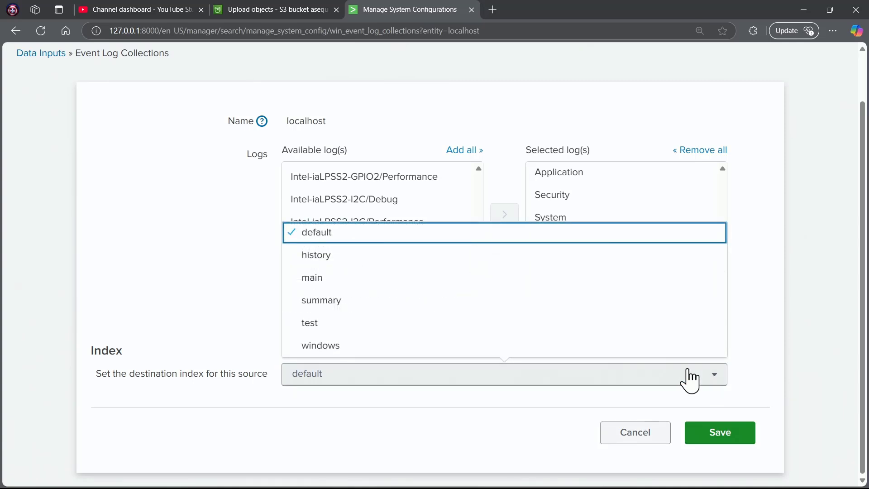
pyautogui.click(338, 356)
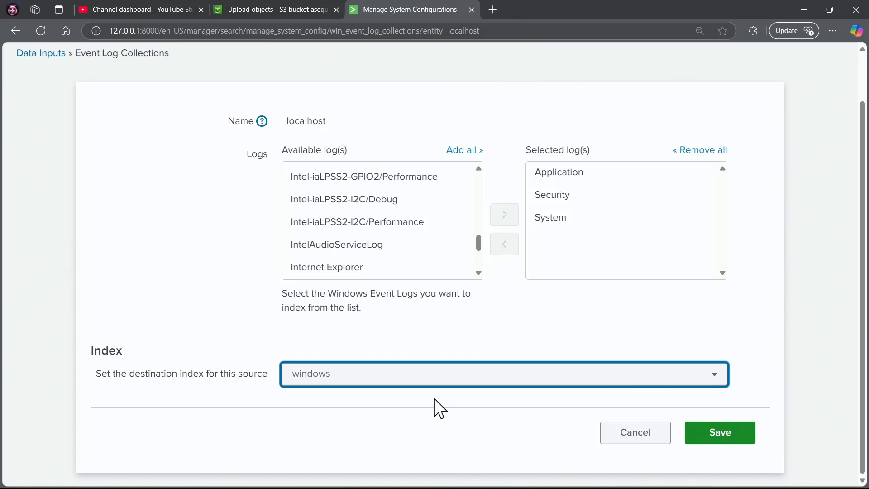
pyautogui.click(731, 432)
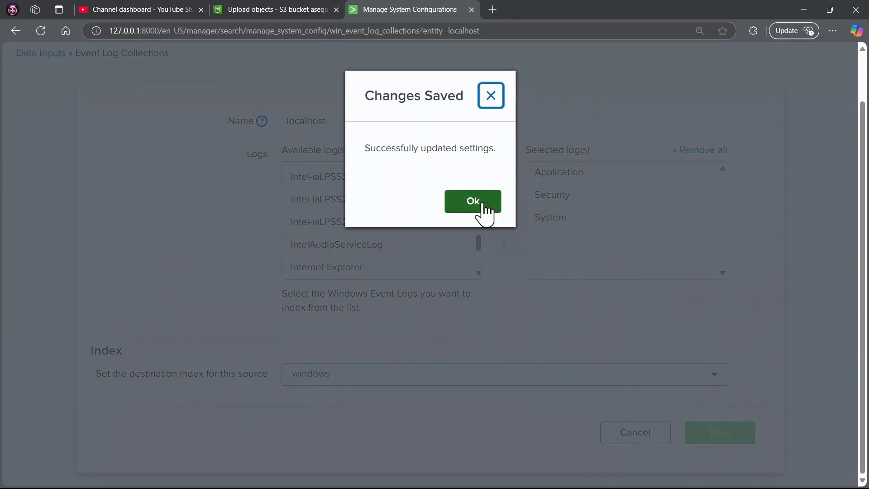
pyautogui.click(483, 207)
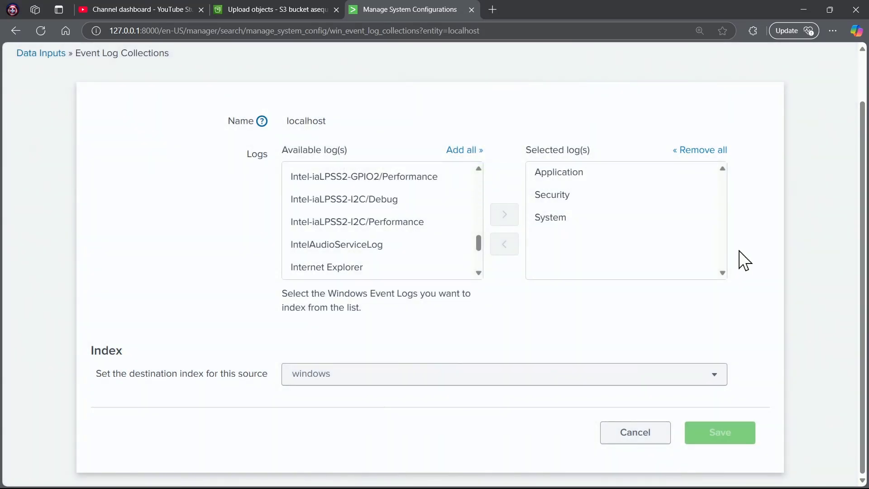
pyautogui.scroll(2, 865, 291)
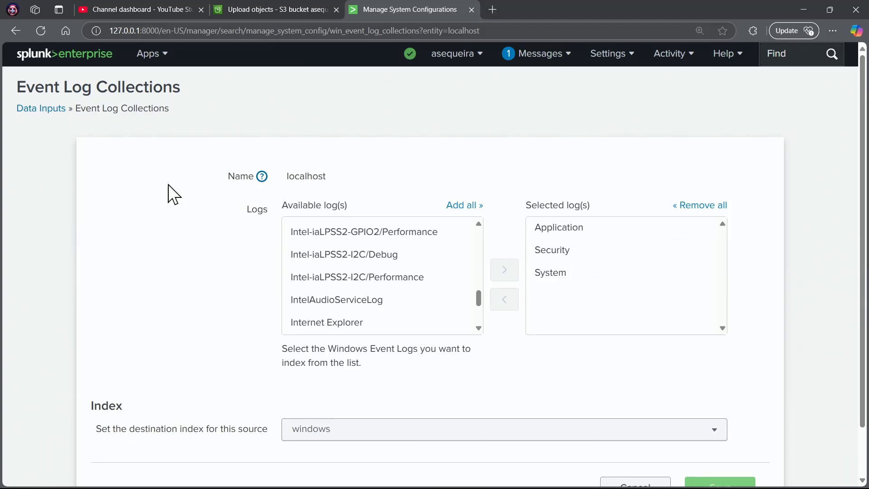
# - Reopen Local event log collection from Data inputs to confirm its three logs and 'windows' index
pyautogui.click(42, 110)
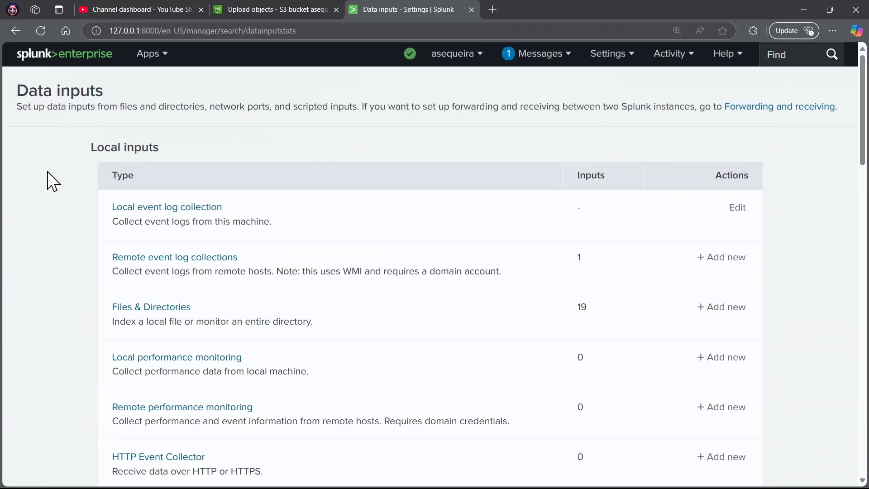
pyautogui.click(43, 32)
pyautogui.click(737, 208)
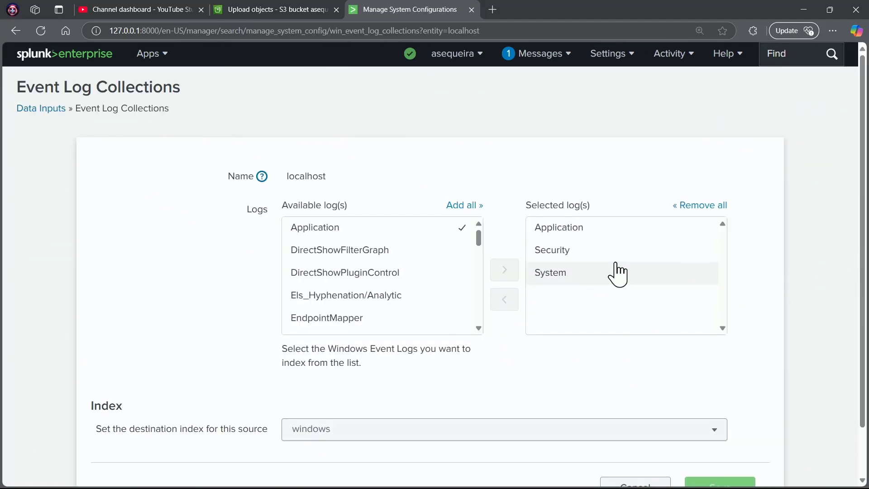
pyautogui.scroll(-2, 602, 275)
pyautogui.scroll(2, 590, 307)
pyautogui.scroll(-1, 783, 335)
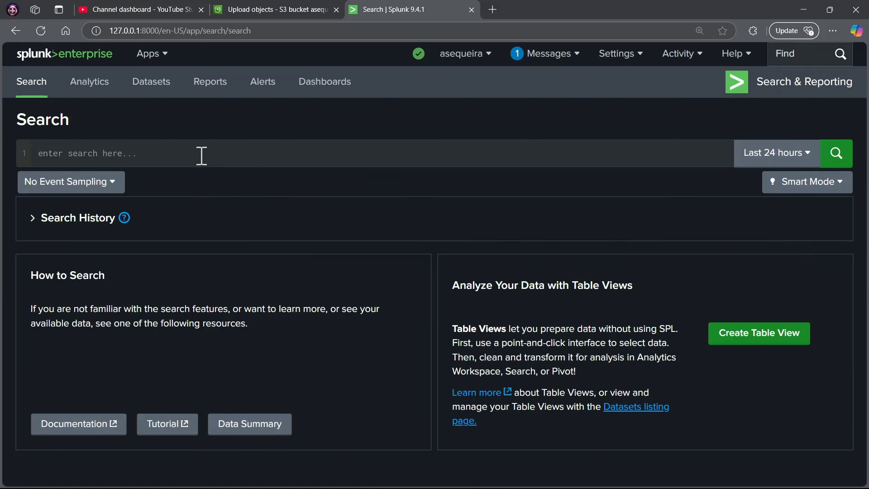
# - Run the search index=windows with the time range set to All time
pyautogui.click(199, 153)
pyautogui.write('index=')
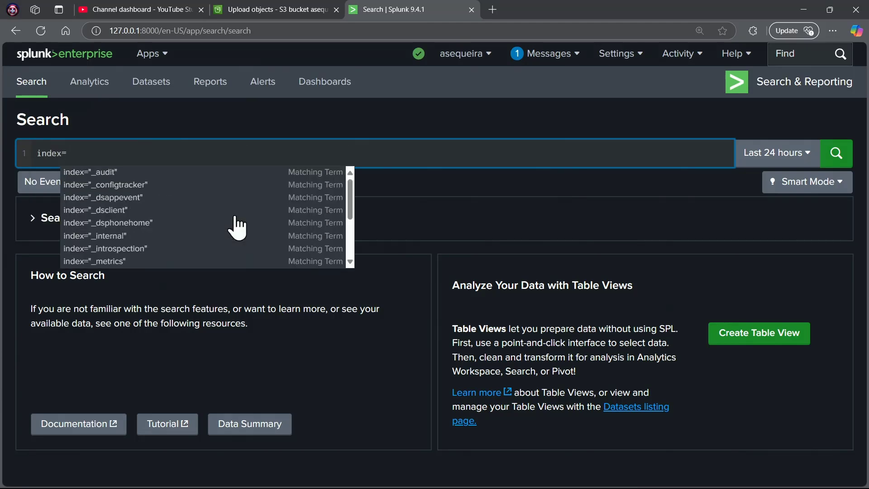
pyautogui.write('windows')
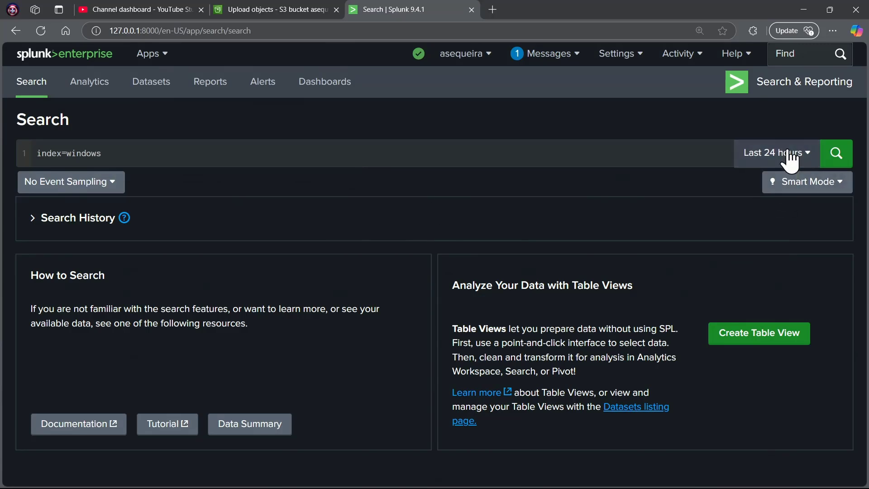
pyautogui.click(764, 155)
pyautogui.click(734, 230)
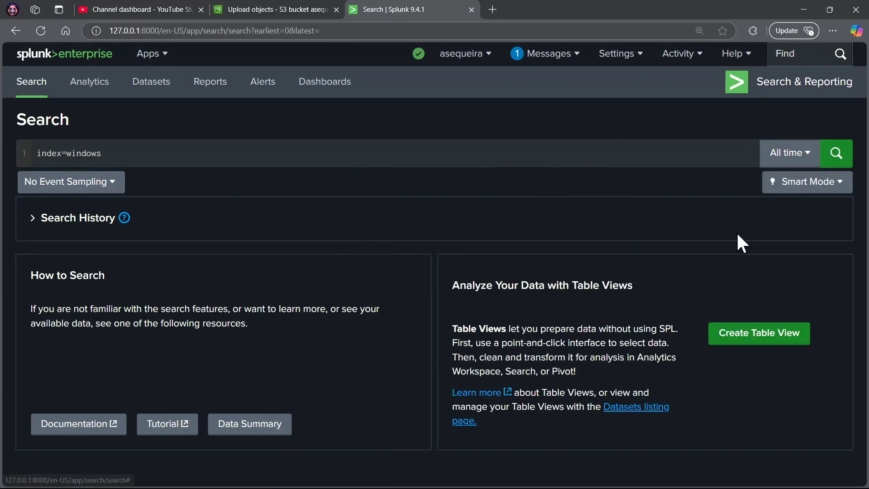
pyautogui.click(835, 155)
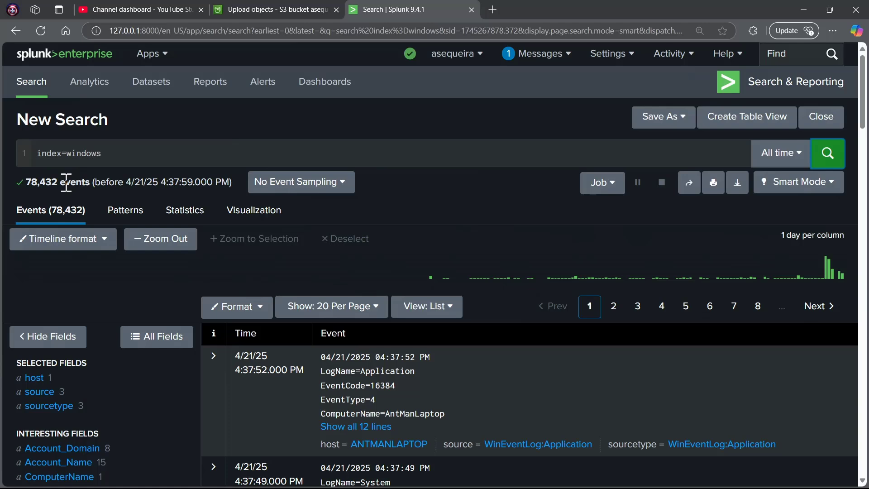
# - Scroll through the 78,432 index=windows results to review the Application and System events
pyautogui.scroll(-1, 72, 189)
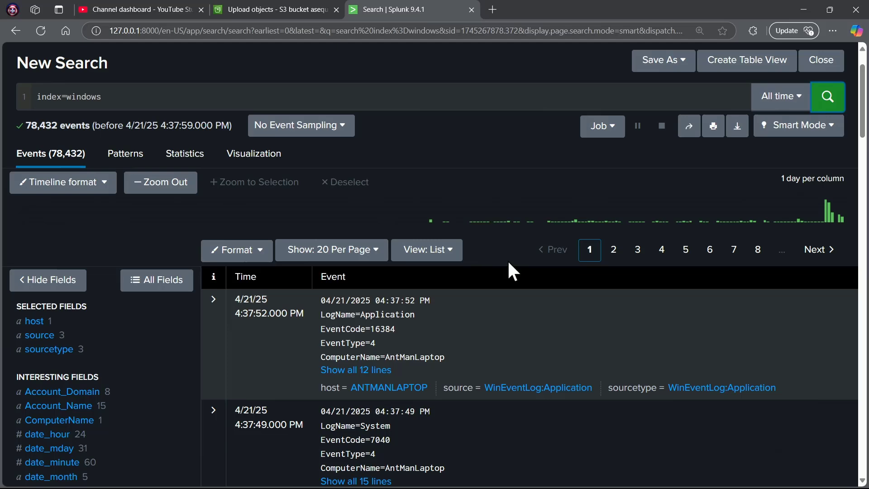
pyautogui.scroll(1, 500, 256)
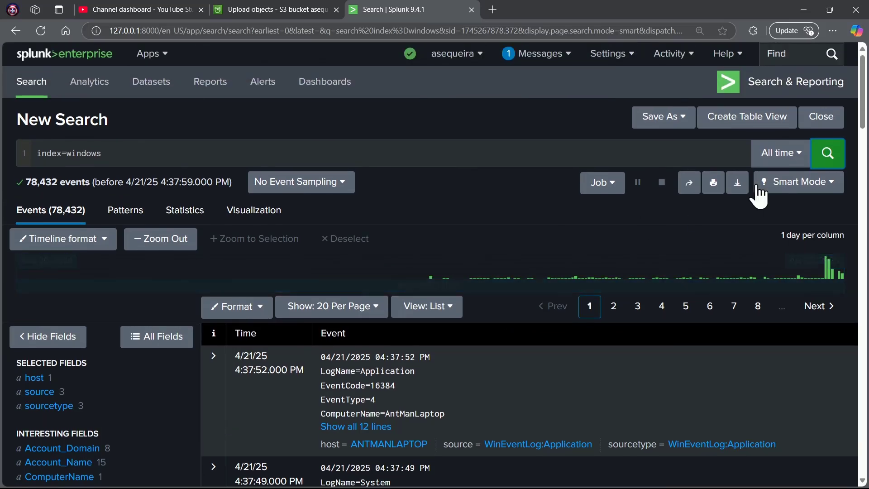
# - Change the search time range to the Last 24 hours preset
pyautogui.click(780, 136)
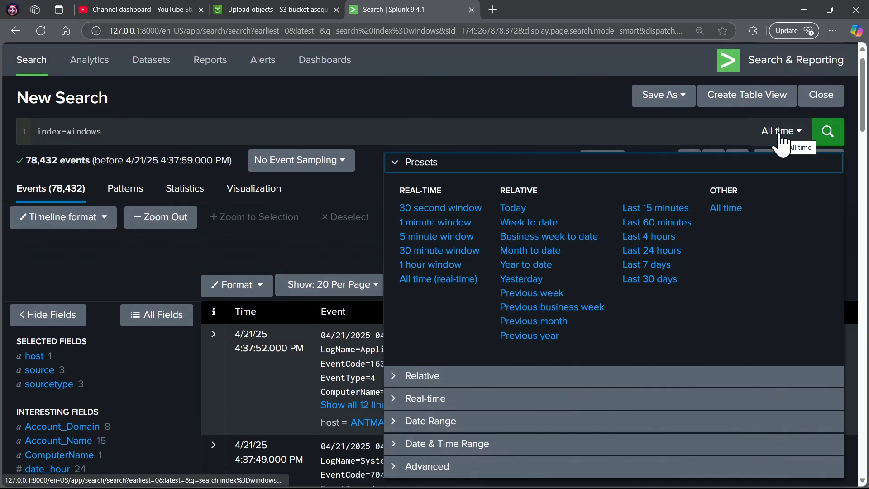
pyautogui.click(661, 249)
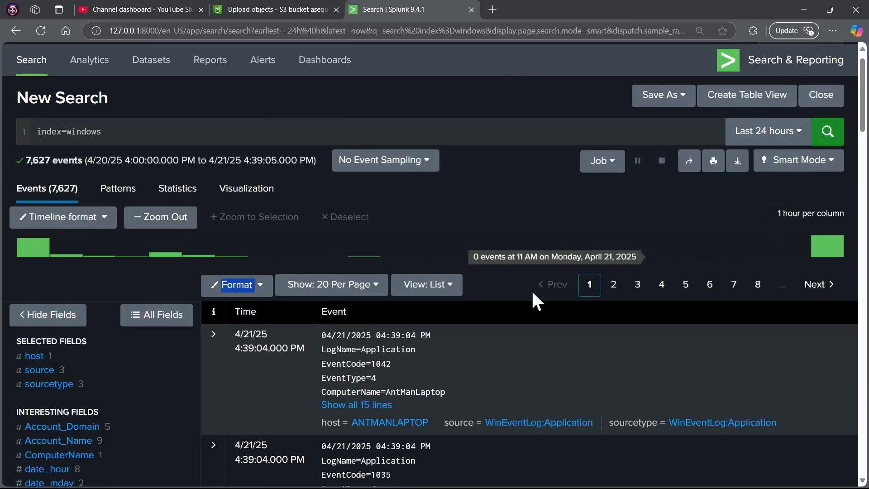
pyautogui.scroll(-5, 534, 297)
pyautogui.scroll(6, 533, 297)
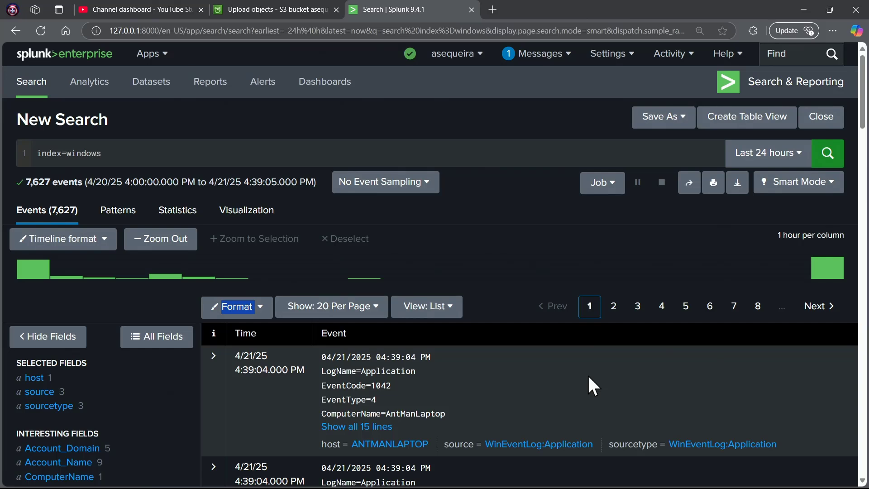
pyautogui.scroll(-5, 588, 377)
pyautogui.scroll(5, 581, 380)
pyautogui.scroll(-5, 534, 331)
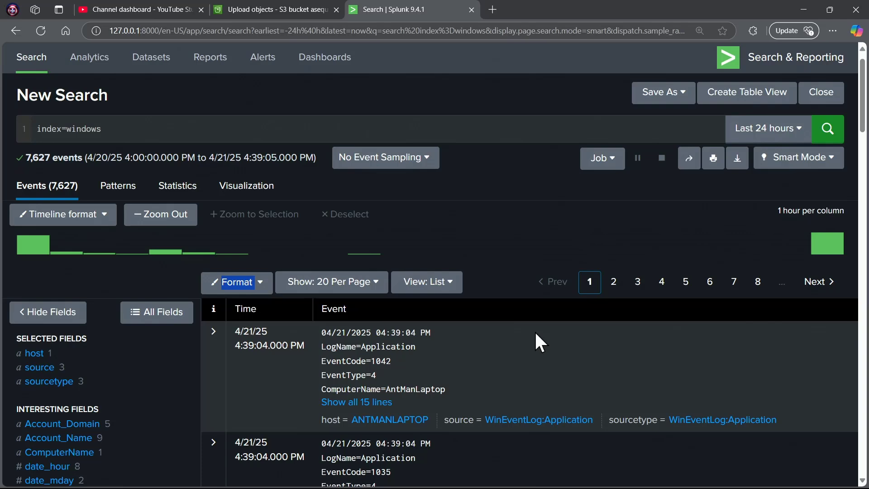
pyautogui.scroll(-3, 535, 324)
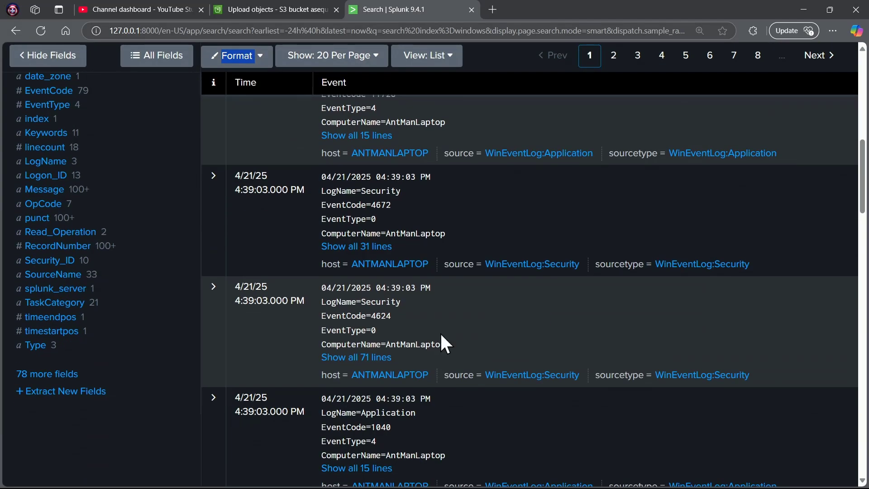
# - View the Type field value breakdown, showing nearly all events are Information
pyautogui.click(37, 347)
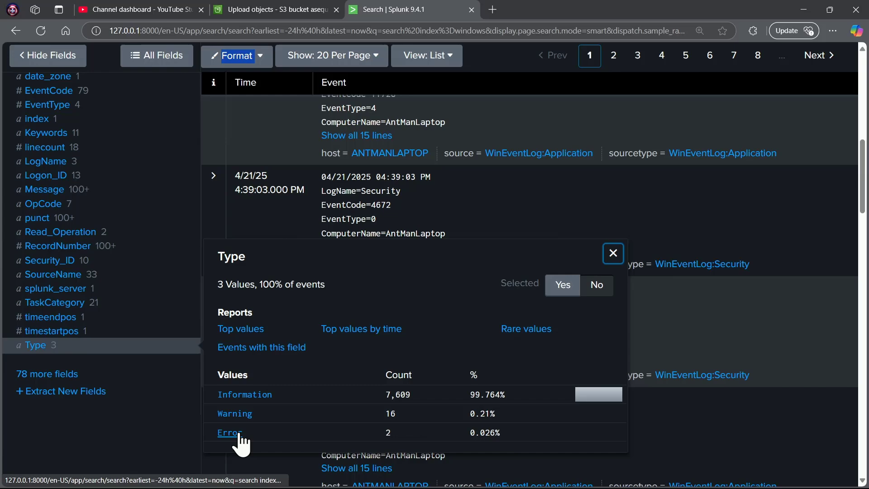
pyautogui.click(139, 431)
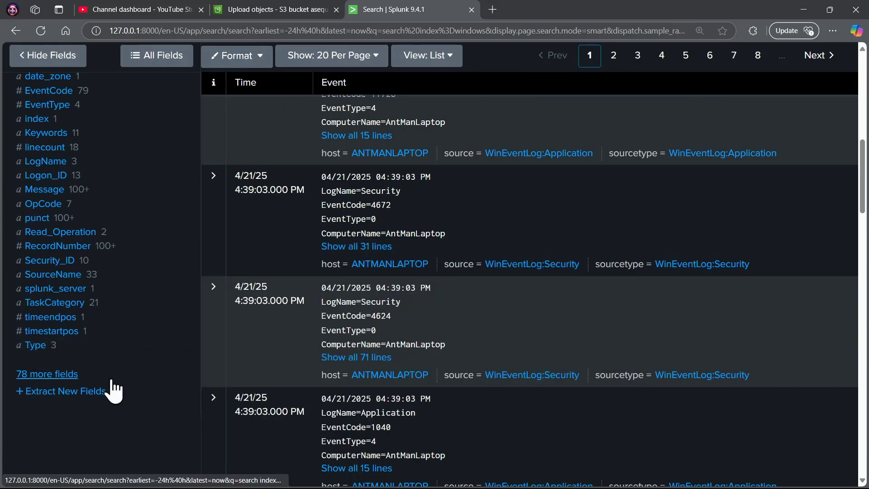
pyautogui.scroll(1, 151, 412)
pyautogui.scroll(7, 150, 412)
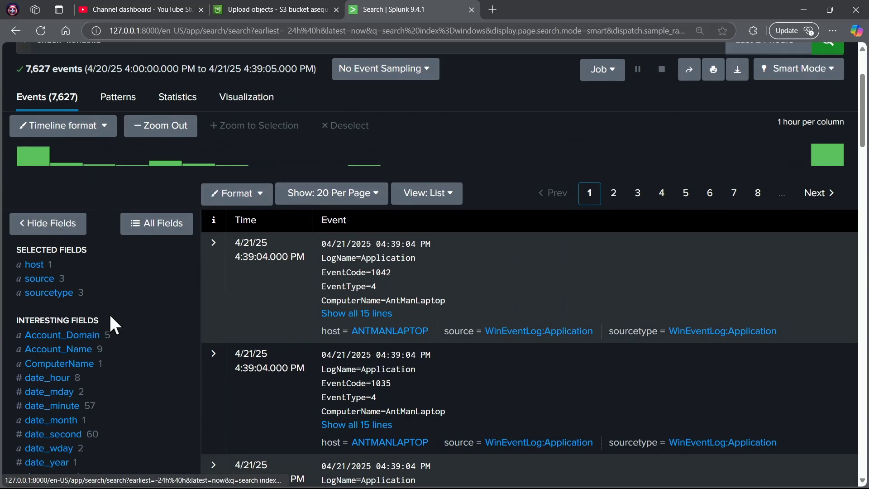
pyautogui.scroll(-8, 119, 316)
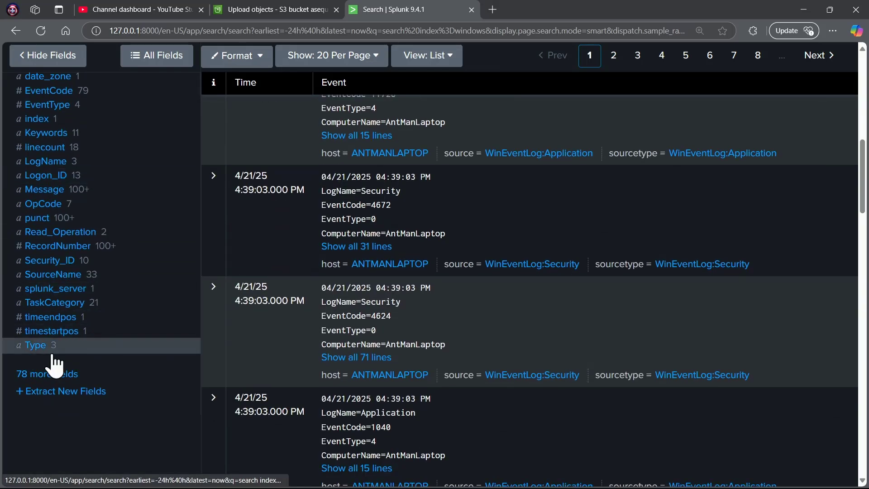
pyautogui.scroll(8, 108, 353)
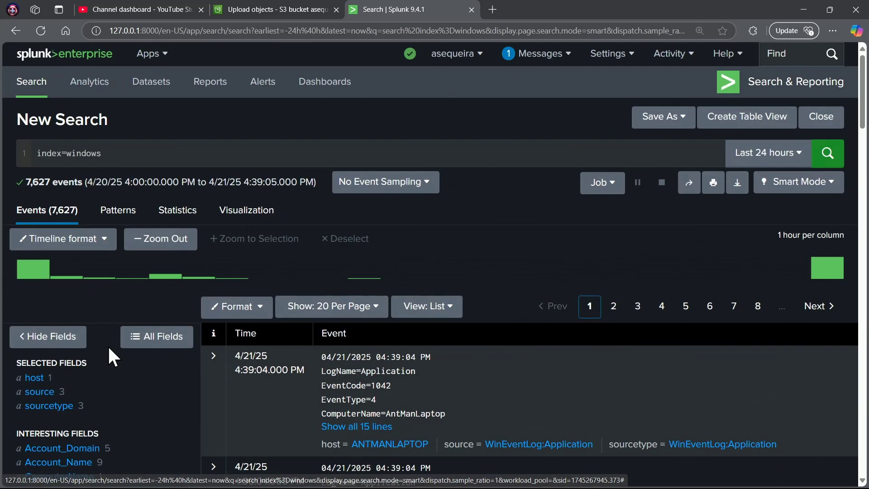
# - Set the search time range back to All time
pyautogui.click(769, 156)
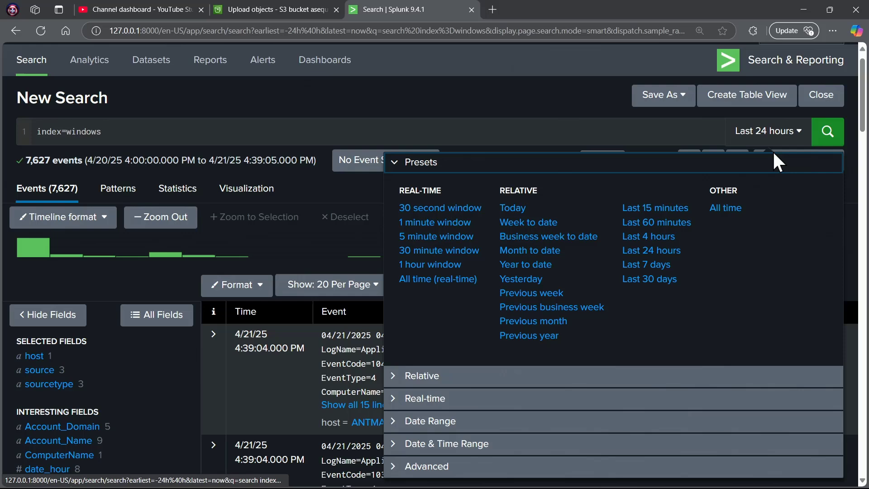
pyautogui.click(726, 209)
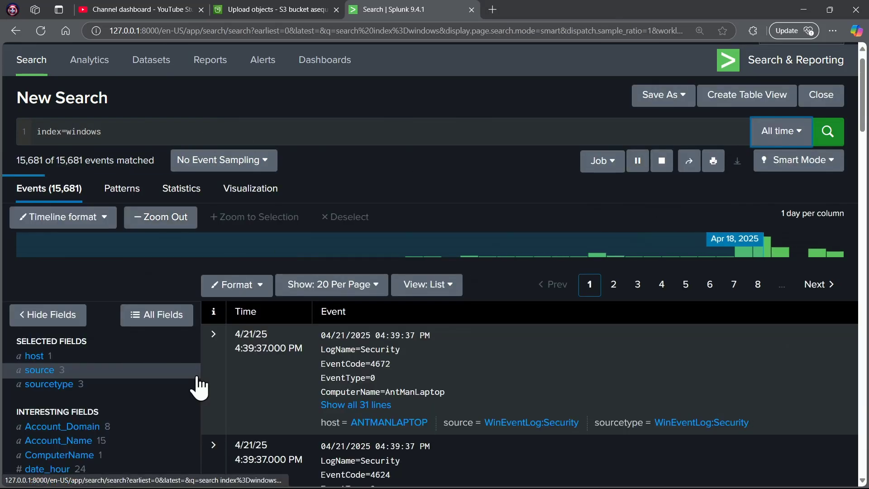
pyautogui.scroll(-1, 144, 380)
pyautogui.scroll(-5, 141, 353)
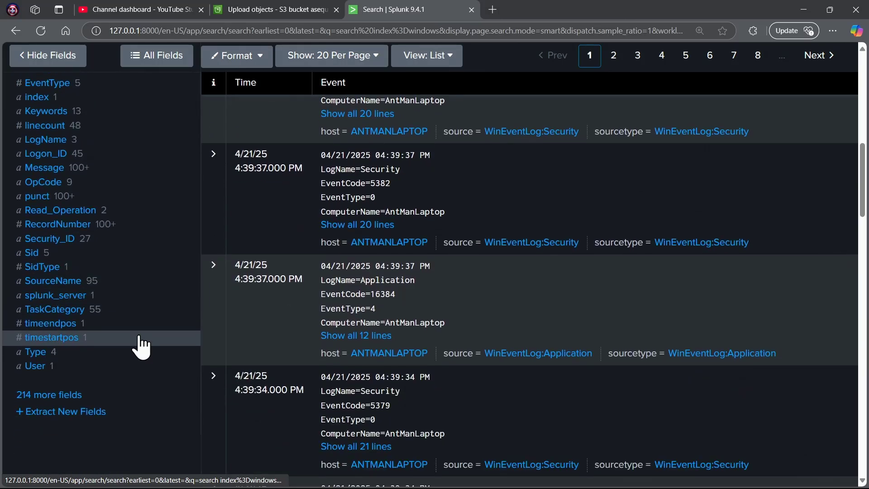
# - Inspect the Type field value counts, then place the cursor in the search query
pyautogui.click(35, 352)
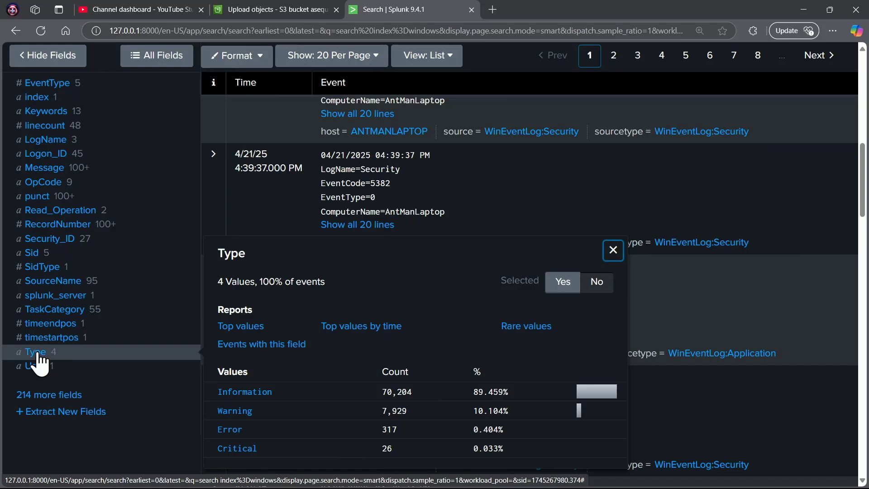
pyautogui.click(126, 379)
pyautogui.scroll(10, 129, 387)
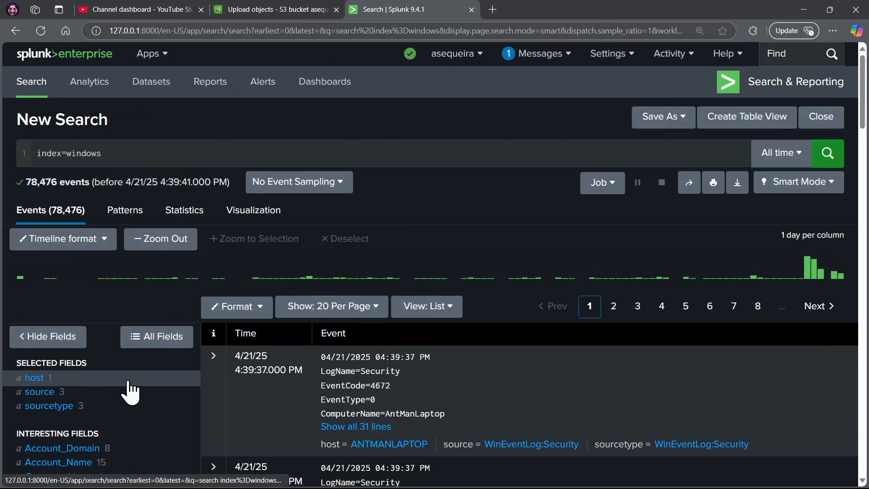
pyautogui.click(164, 153)
pyautogui.scroll(-8, 171, 155)
pyautogui.scroll(7, 190, 220)
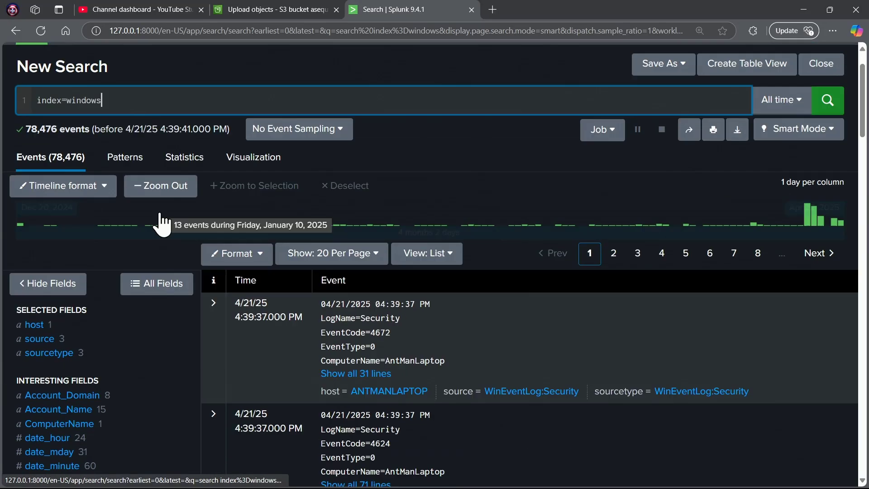
# - Append Type=Critical to index=windows and run it, returning 26 System log events
pyautogui.scroll(1, 162, 222)
pyautogui.write('Ty')
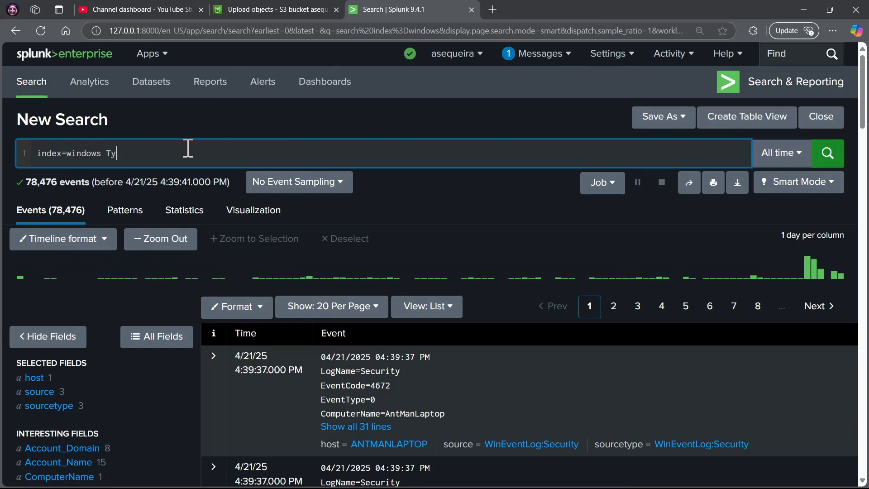
pyautogui.write('pe=Critical')
pyautogui.click(828, 152)
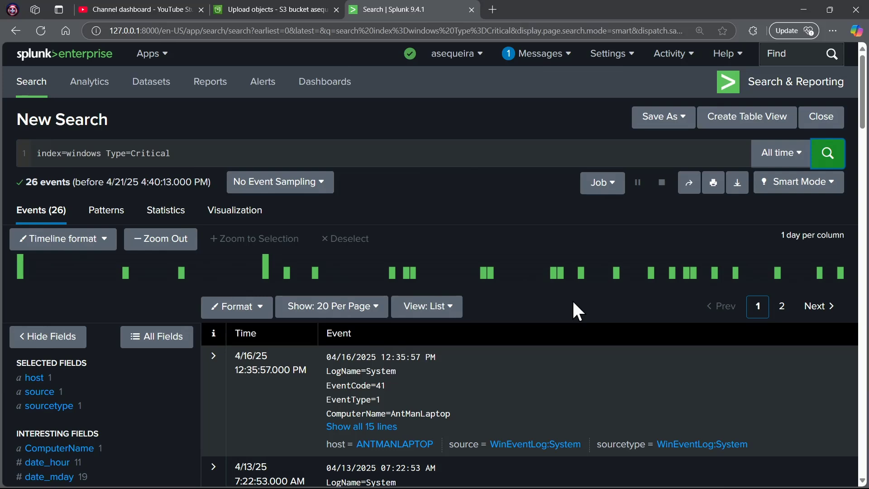
pyautogui.scroll(-4, 575, 298)
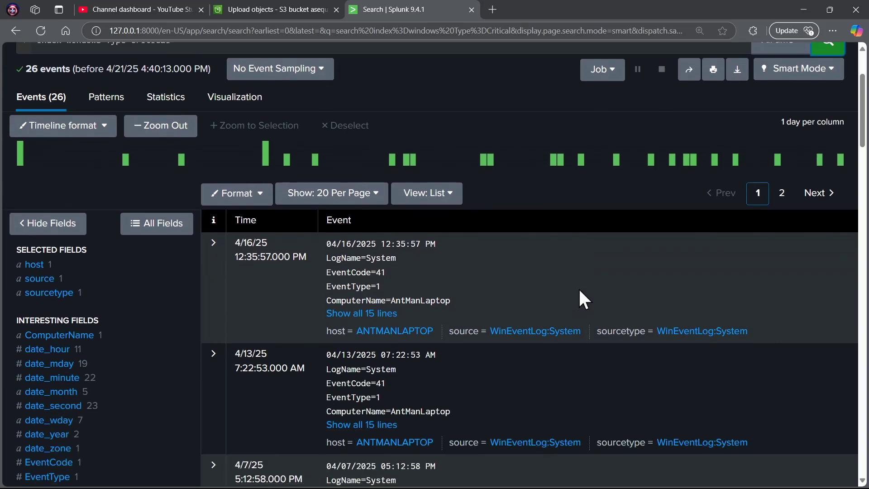
pyautogui.scroll(4, 579, 292)
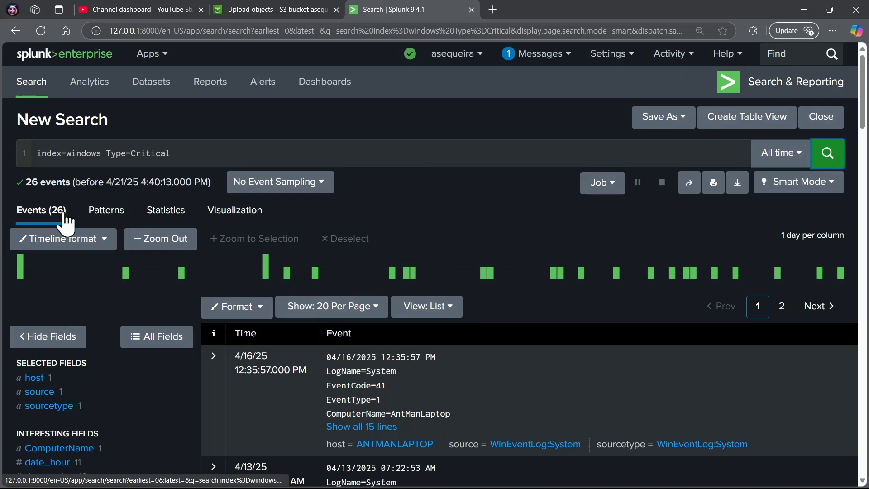